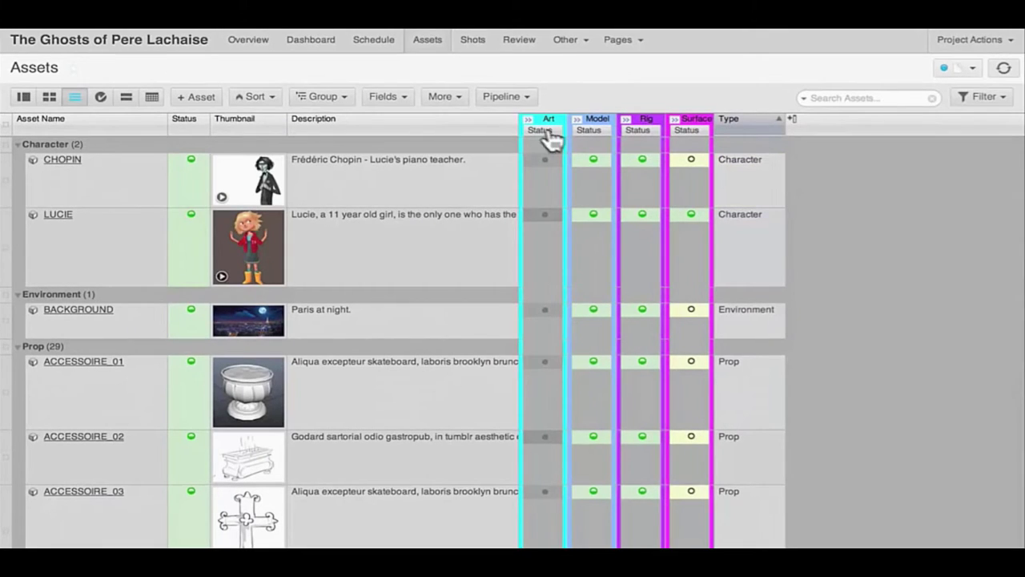
Step: Select the props ACCESSOIRE_03 through ACCESSOIRE_05 in the asset list and open their status for batch editing
{"action": "scroll", "coordinate": [695, 163], "scroll_direction": "down", "scroll_amount": 2}
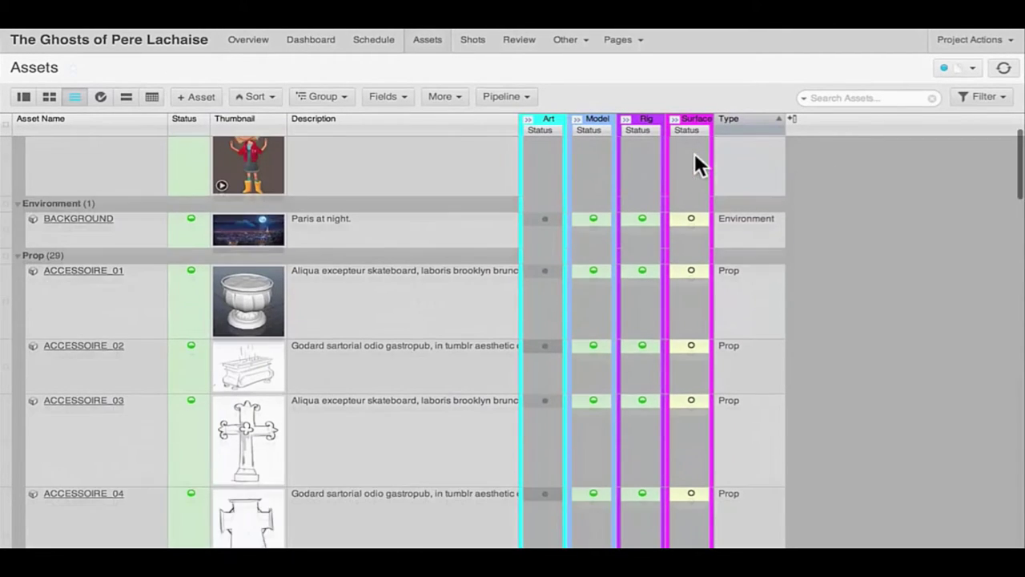
{"action": "scroll", "coordinate": [695, 161], "scroll_direction": "down", "scroll_amount": 5}
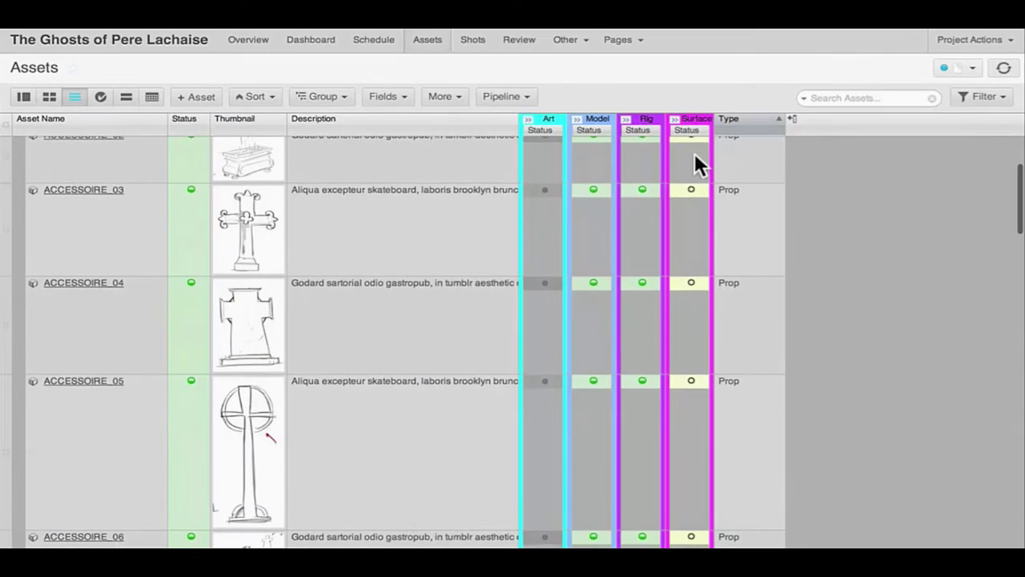
{"action": "left_click_drag", "start_coordinate": [393, 229], "coordinate": [213, 430]}
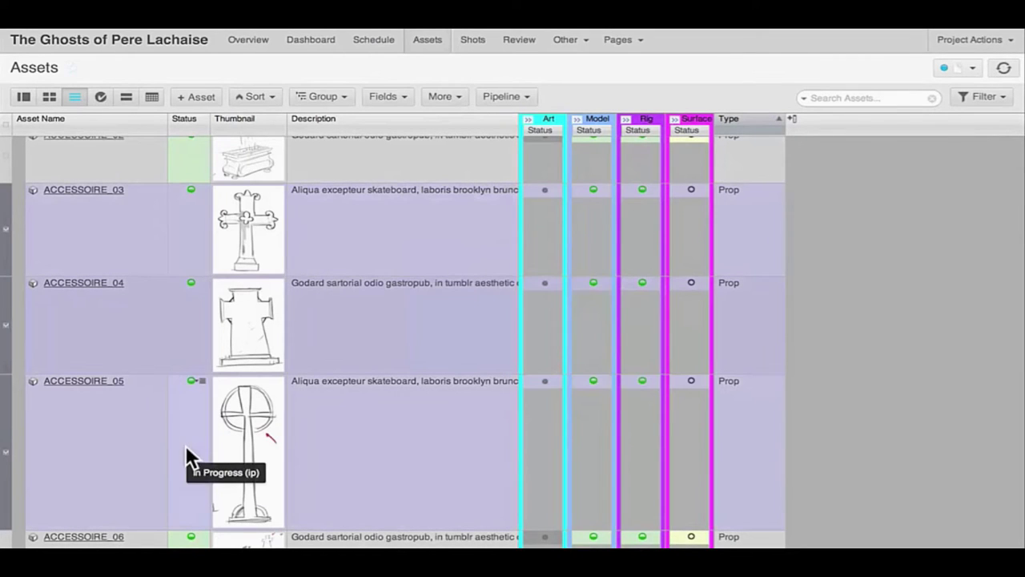
{"action": "right_click", "coordinate": [187, 236]}
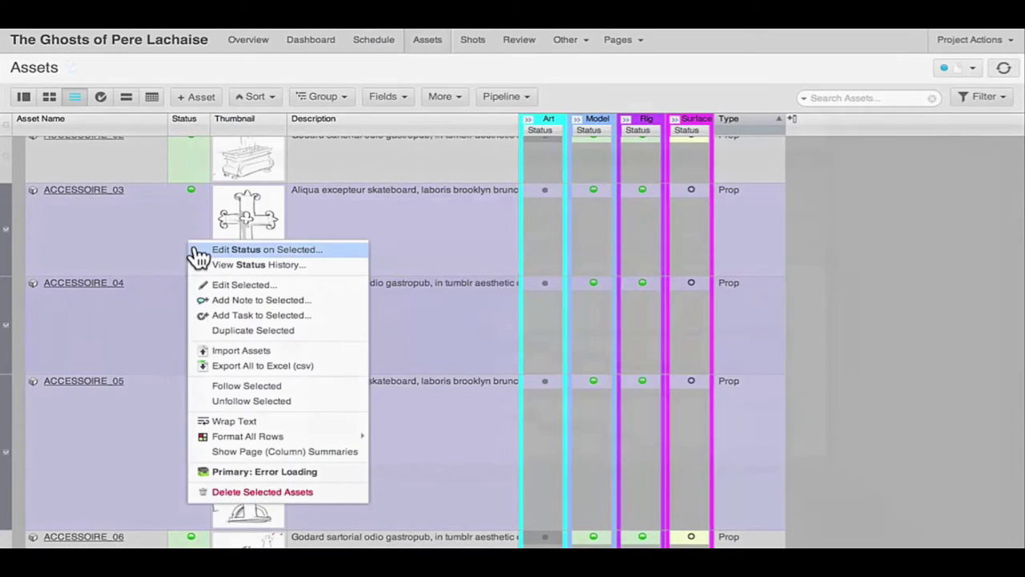
{"action": "left_click", "coordinate": [199, 252]}
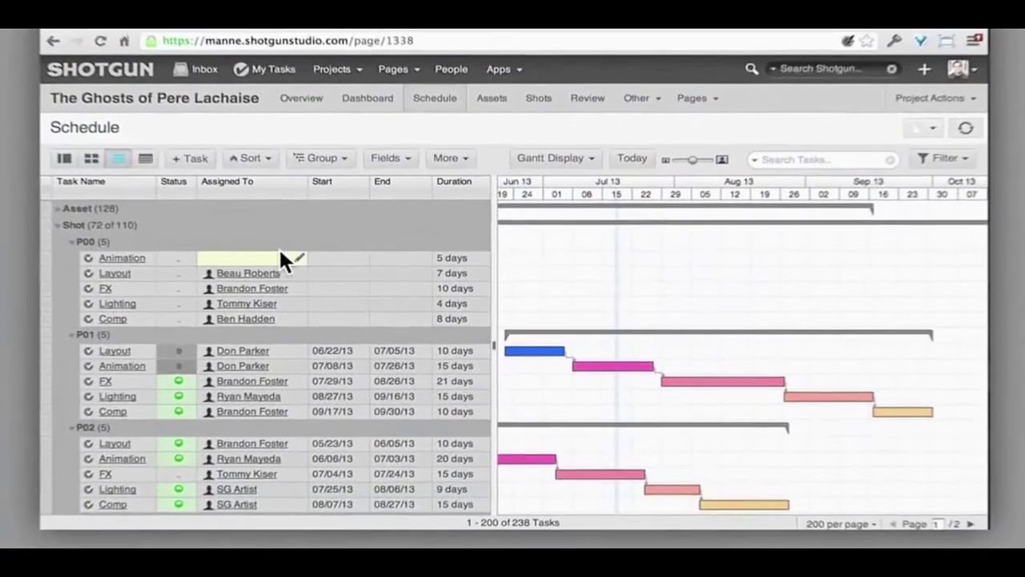
Step: Assign the Animation task of shot P00 by entering the artist's name
{"action": "left_click", "coordinate": [284, 259]}
{"action": "type", "text": "ryan"}
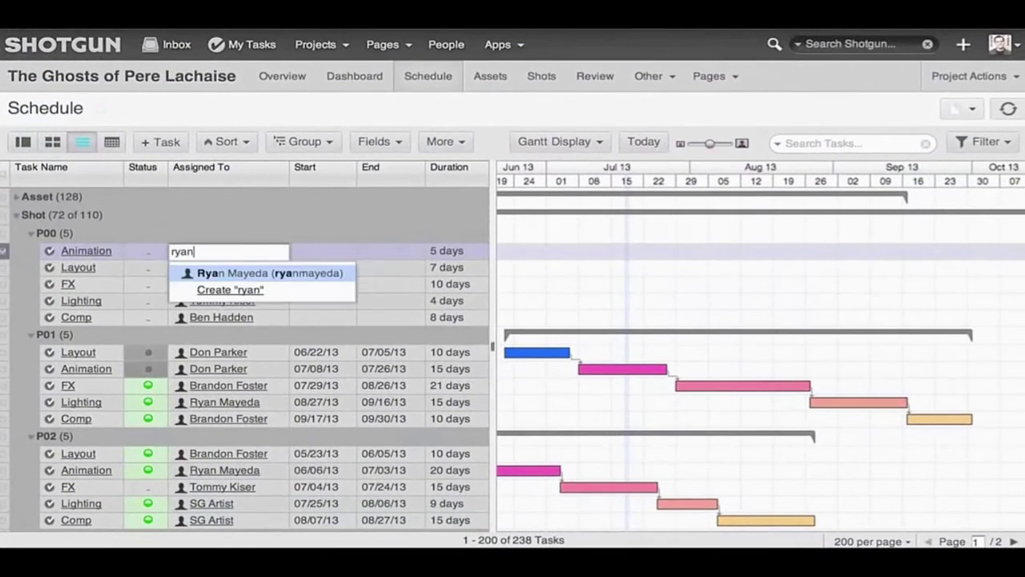
{"action": "key", "text": "Return"}
{"action": "key", "text": "Return"}
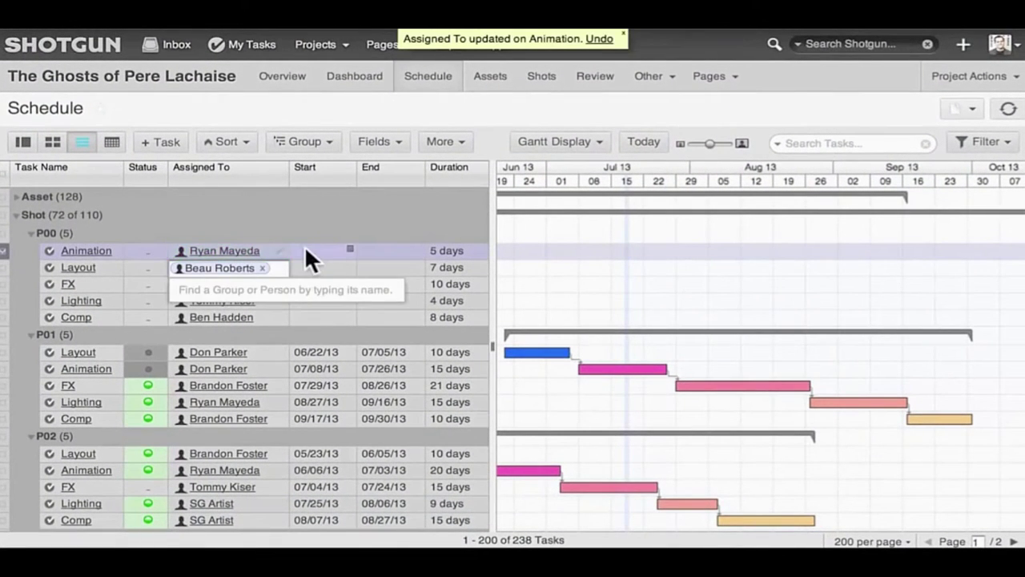
Step: Set the P00 Animation task's start to 07/22/13 and adjust its Gantt bar to span 07/21/13 to 07/30/13
{"action": "left_click", "coordinate": [311, 250]}
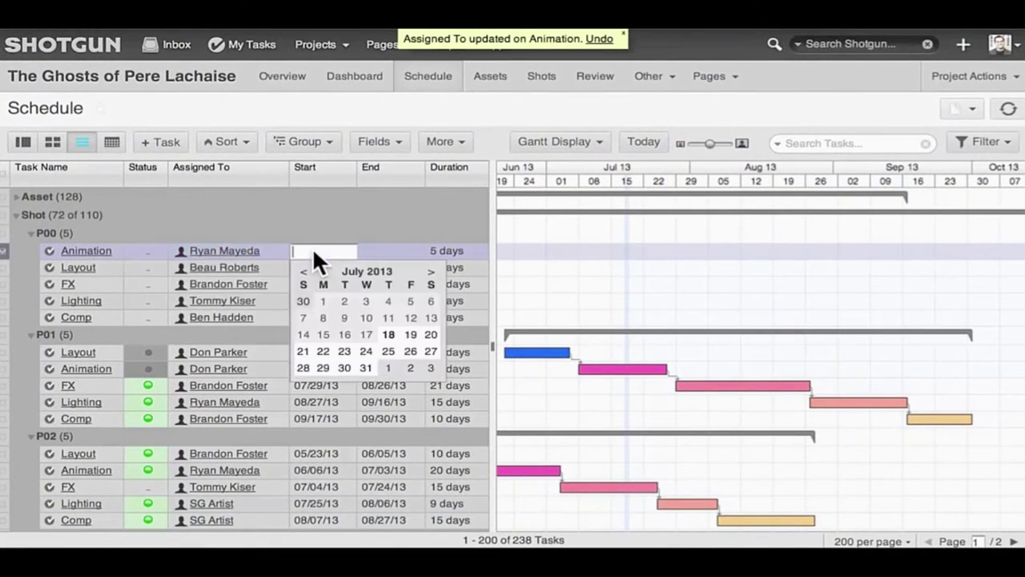
{"action": "left_click", "coordinate": [323, 352]}
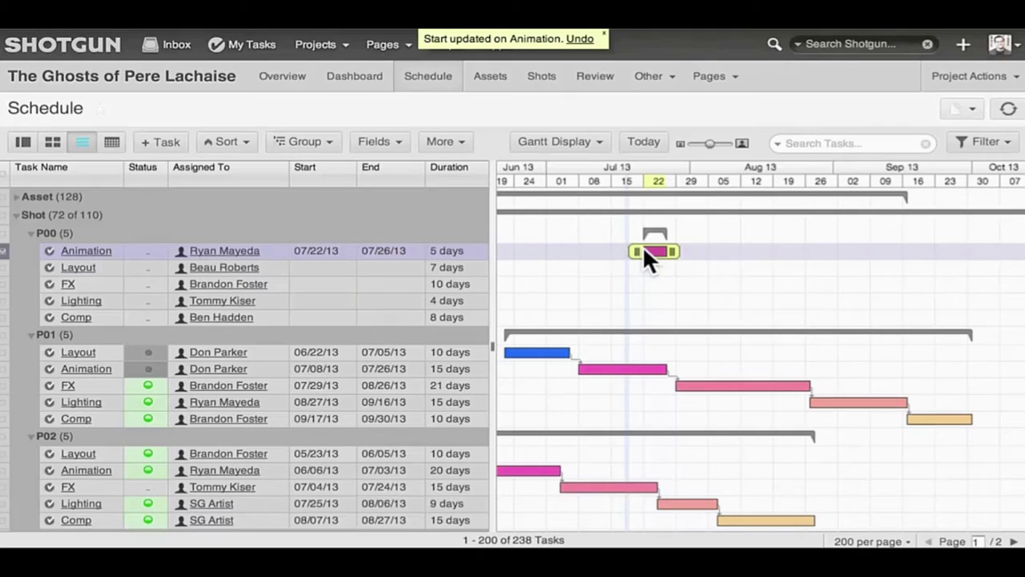
{"action": "left_click_drag", "start_coordinate": [645, 250], "coordinate": [697, 255]}
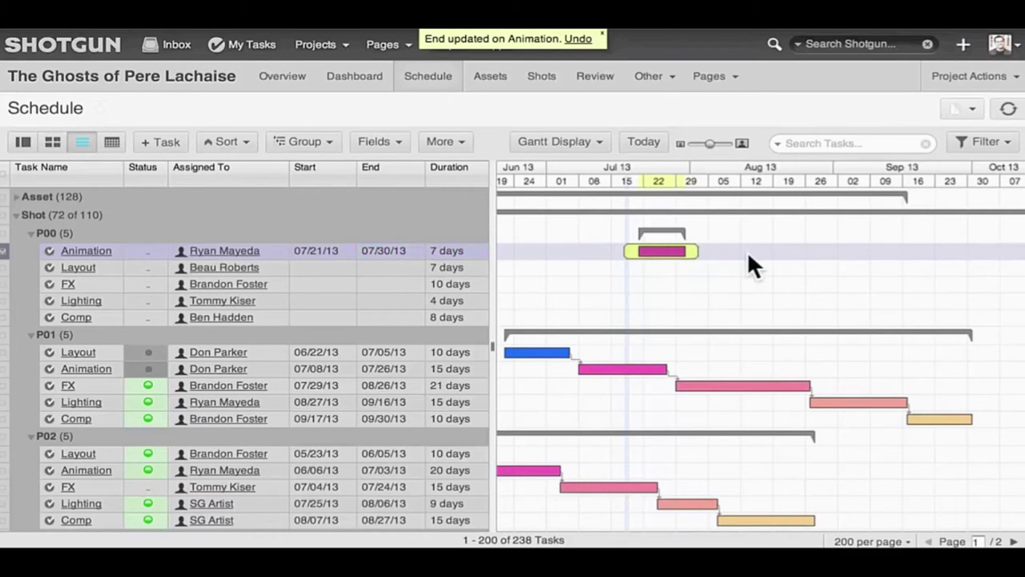
Step: Link the P00 tasks Animation through Comp as dependencies and shift the Animation bar slightly in the Gantt chart
{"action": "left_click_drag", "start_coordinate": [752, 261], "coordinate": [745, 313]}
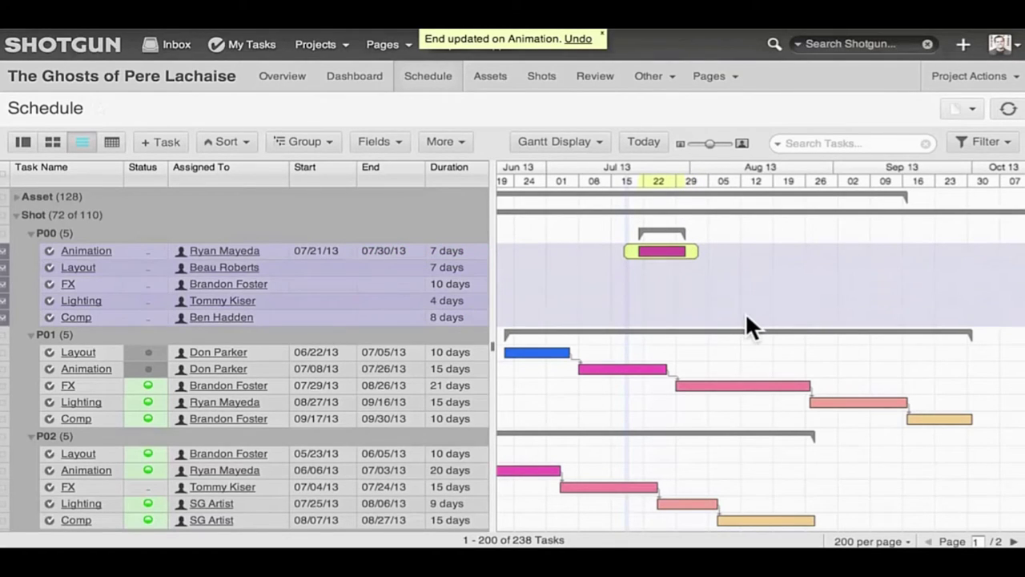
{"action": "right_click", "coordinate": [745, 313]}
{"action": "mouse_move", "coordinate": [773, 322]}
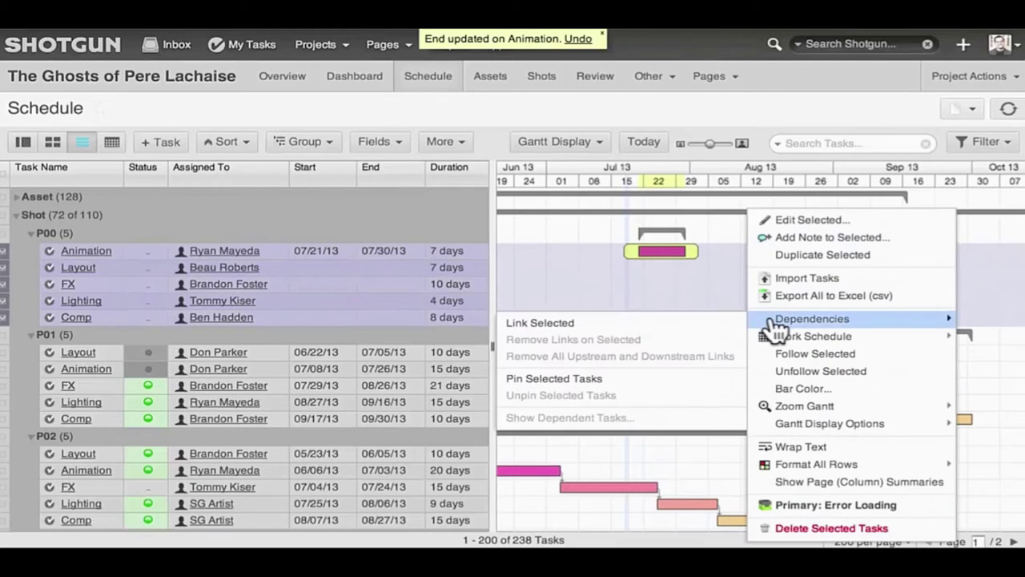
{"action": "left_click", "coordinate": [730, 327]}
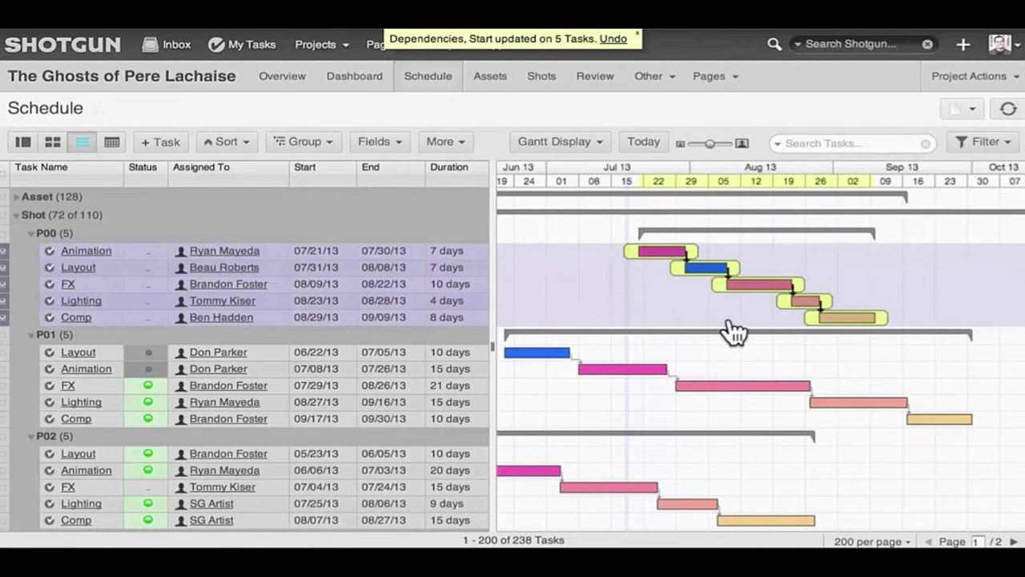
{"action": "left_click", "coordinate": [709, 314]}
{"action": "mouse_move", "coordinate": [665, 250]}
{"action": "left_mouse_down"}
{"action": "mouse_move", "coordinate": [683, 245]}
{"action": "mouse_move", "coordinate": [669, 250]}
{"action": "left_mouse_up"}
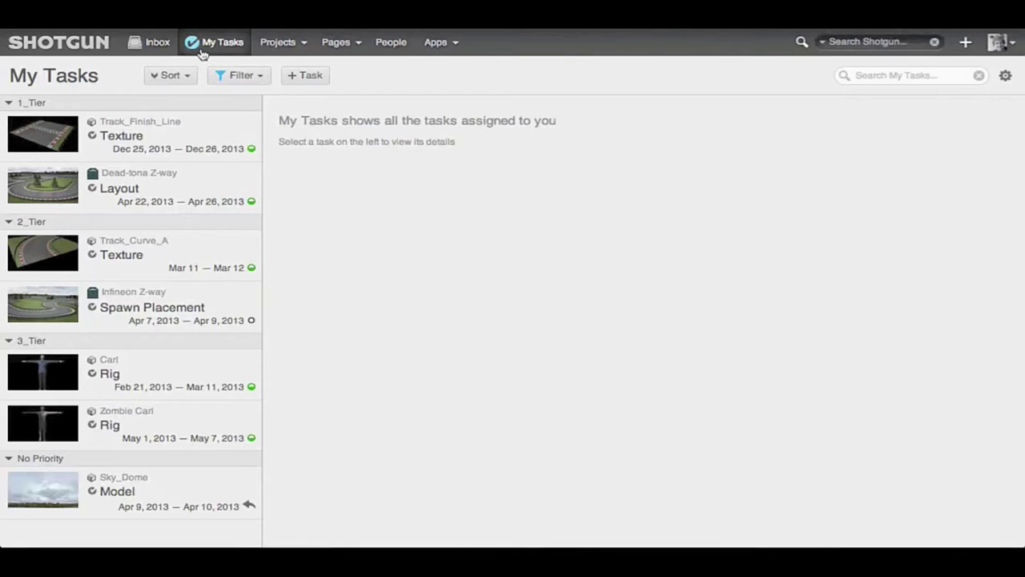
Step: Review the activity of the Layout task for Dead-tona Z-way and launch Maya from that task
{"action": "left_click", "coordinate": [194, 184]}
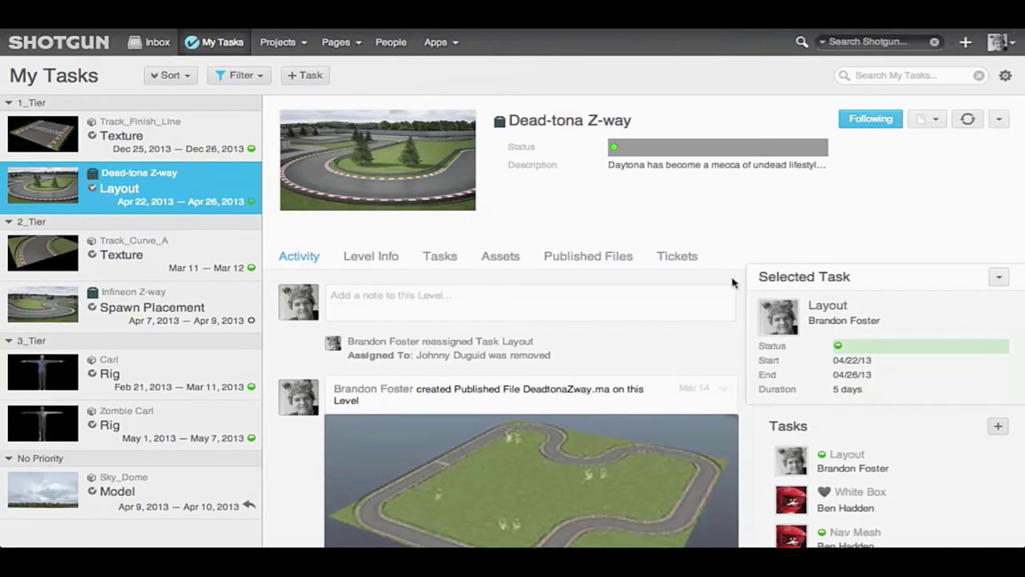
{"action": "scroll", "coordinate": [745, 284], "scroll_direction": "down", "scroll_amount": 3}
{"action": "scroll", "coordinate": [745, 284], "scroll_direction": "down", "scroll_amount": 10}
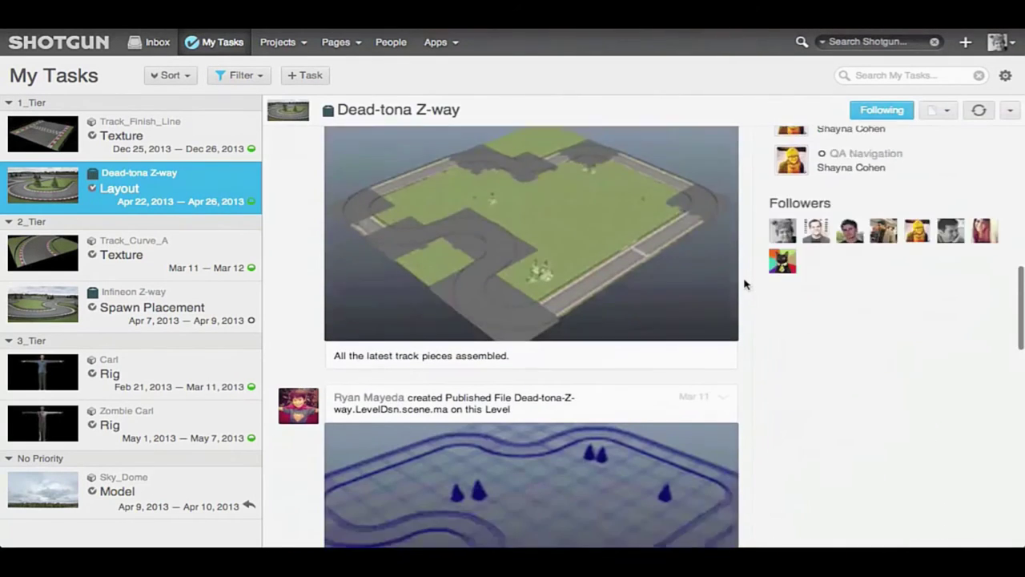
{"action": "scroll", "coordinate": [745, 284], "scroll_direction": "up", "scroll_amount": 12}
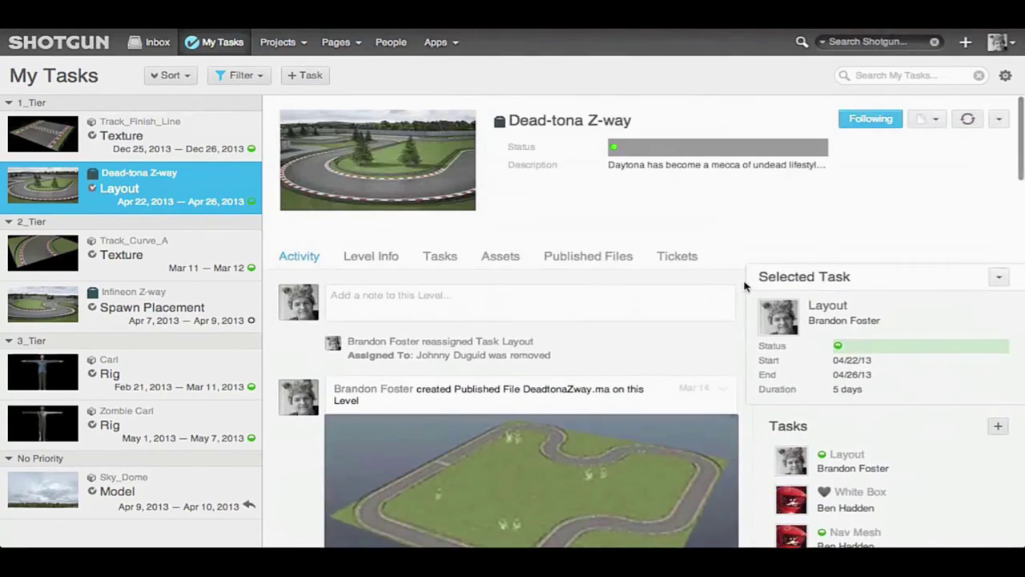
{"action": "left_click", "coordinate": [998, 276]}
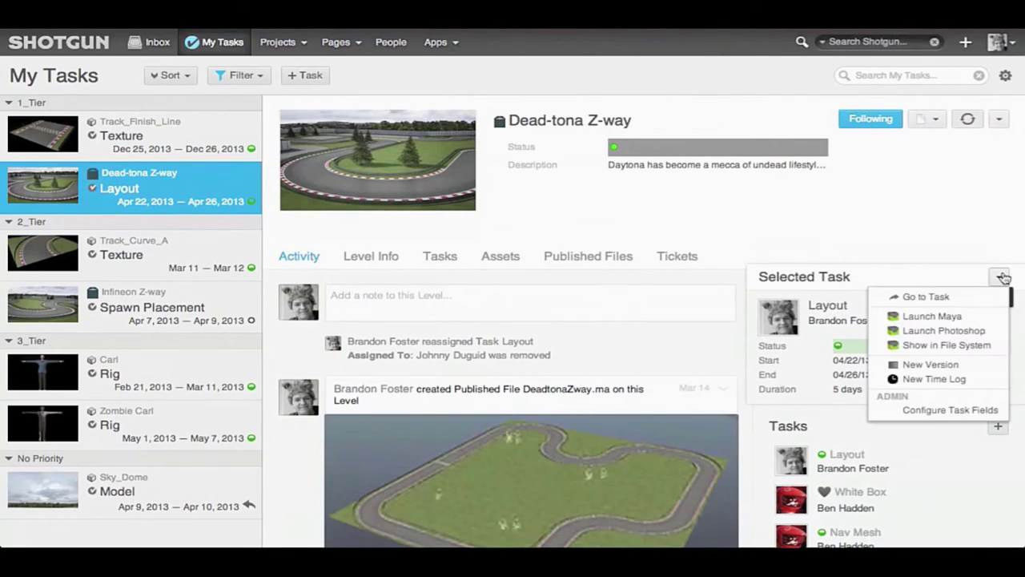
{"action": "left_click", "coordinate": [999, 321]}
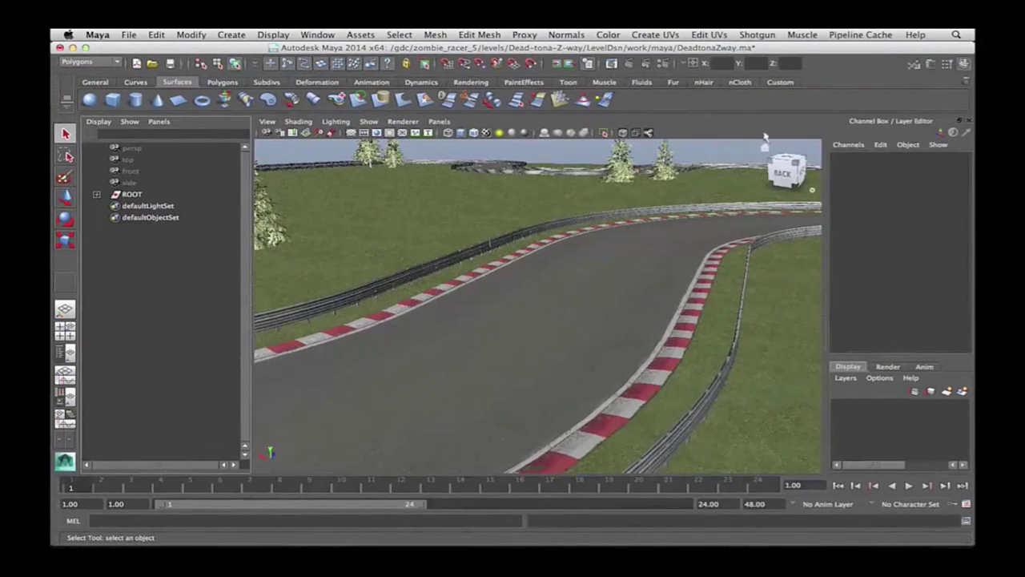
Step: Open the Shotgun Loader and browse the Environment assets Track_Curve_A, Track_Curve_B and Concrete_Barrier
{"action": "left_click", "coordinate": [755, 35]}
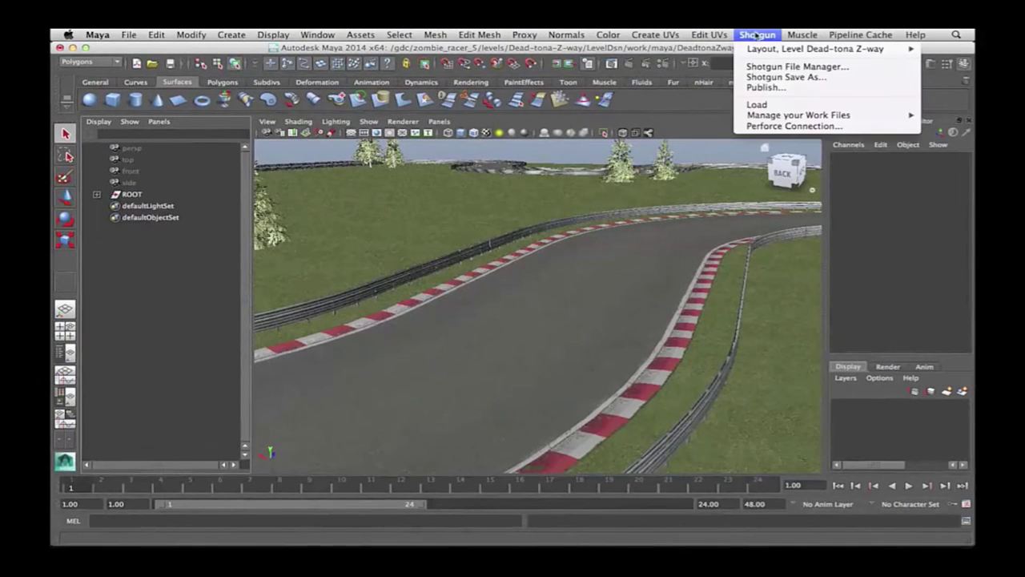
{"action": "left_click", "coordinate": [795, 107]}
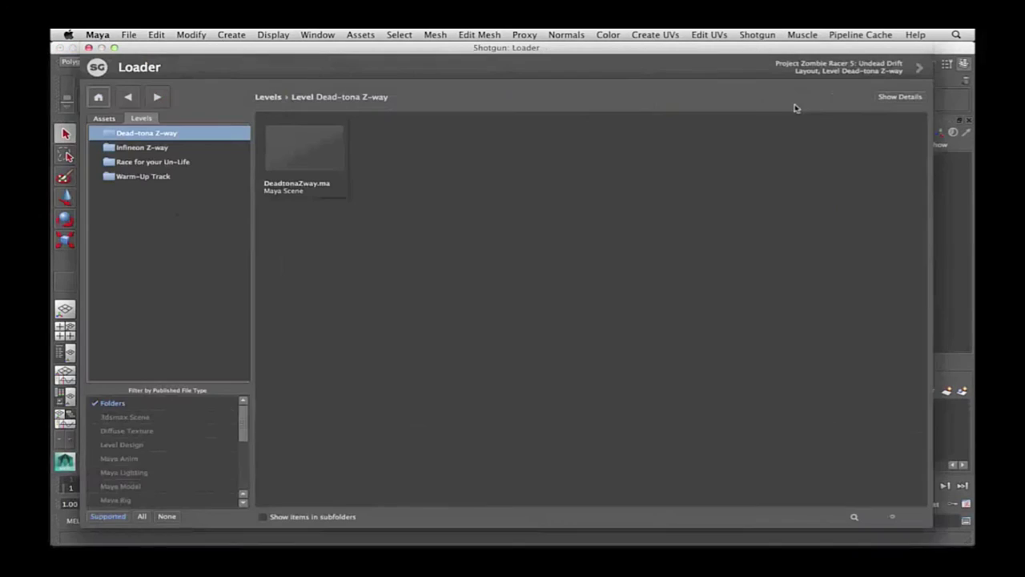
{"action": "left_click", "coordinate": [106, 119]}
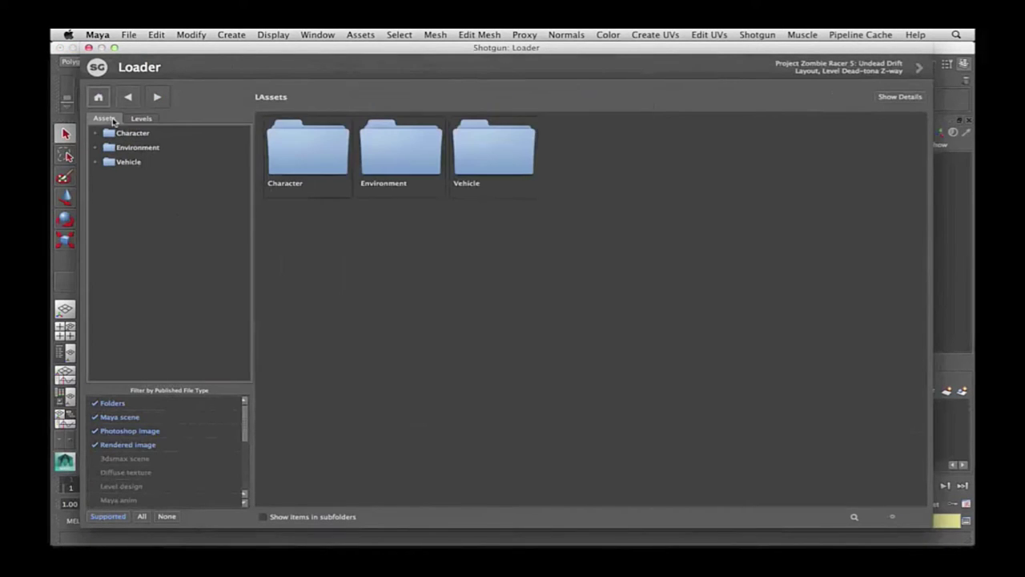
{"action": "left_click", "coordinate": [95, 148]}
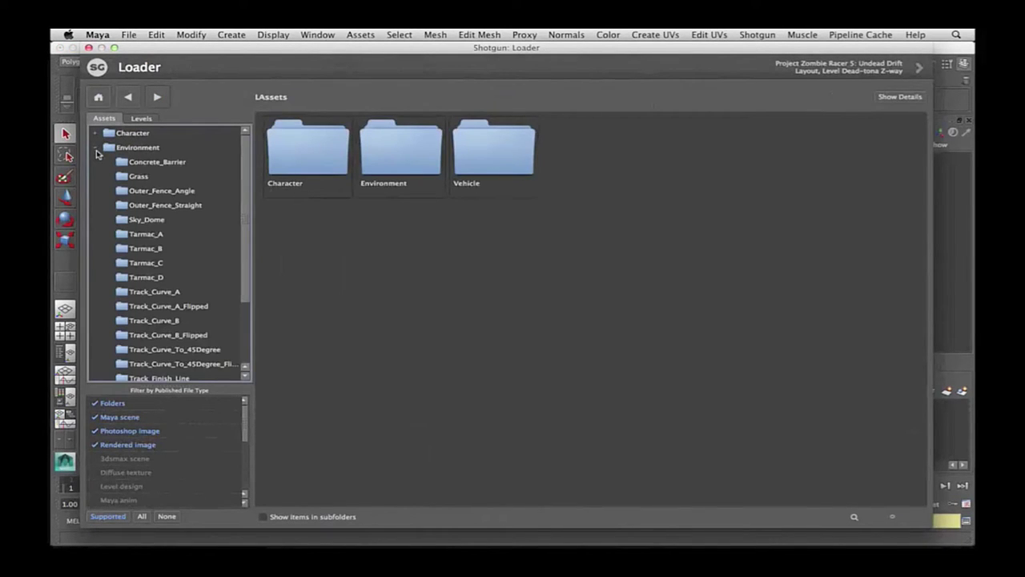
{"action": "left_click", "coordinate": [154, 291]}
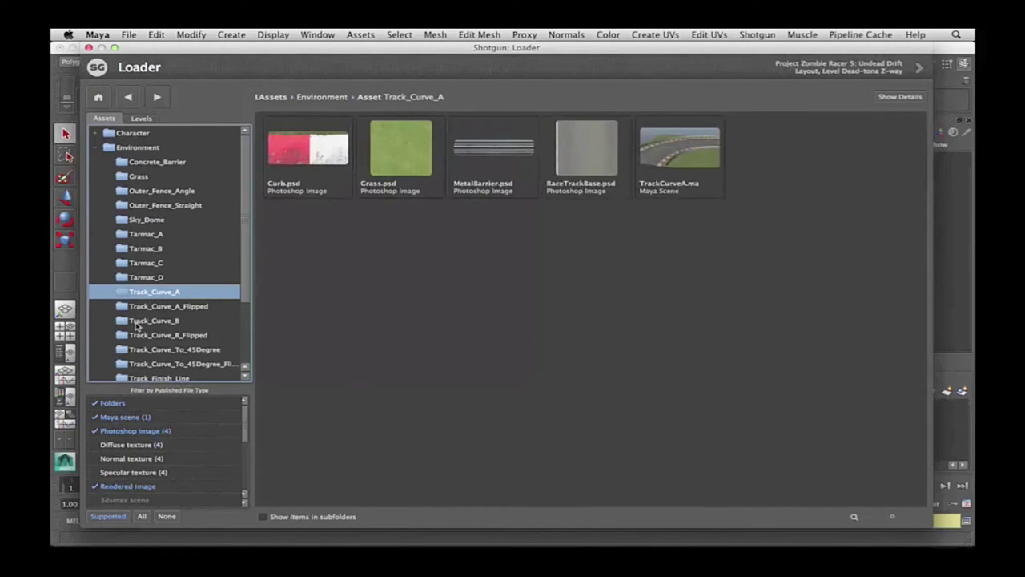
{"action": "left_click", "coordinate": [137, 324]}
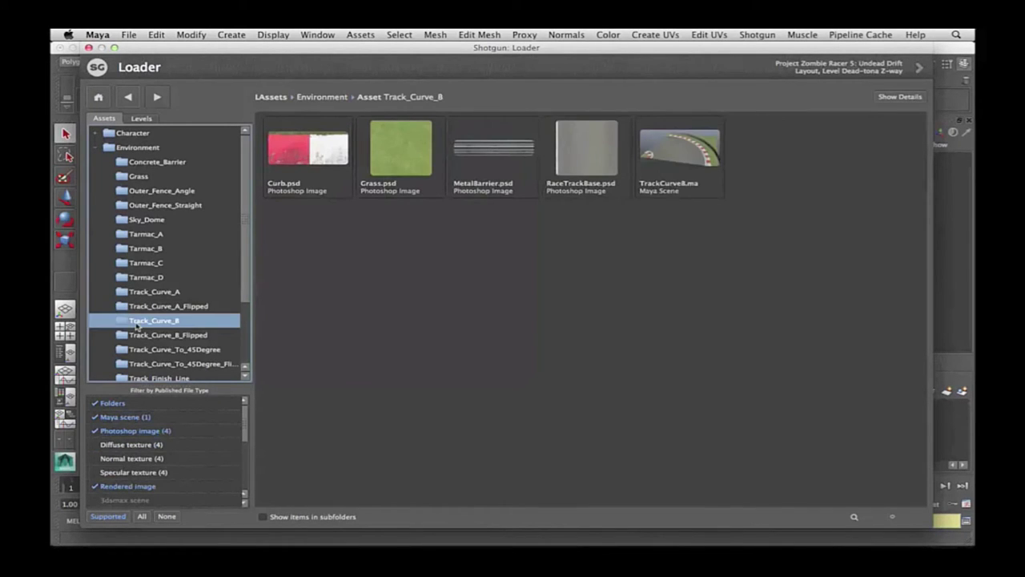
{"action": "left_click", "coordinate": [133, 164]}
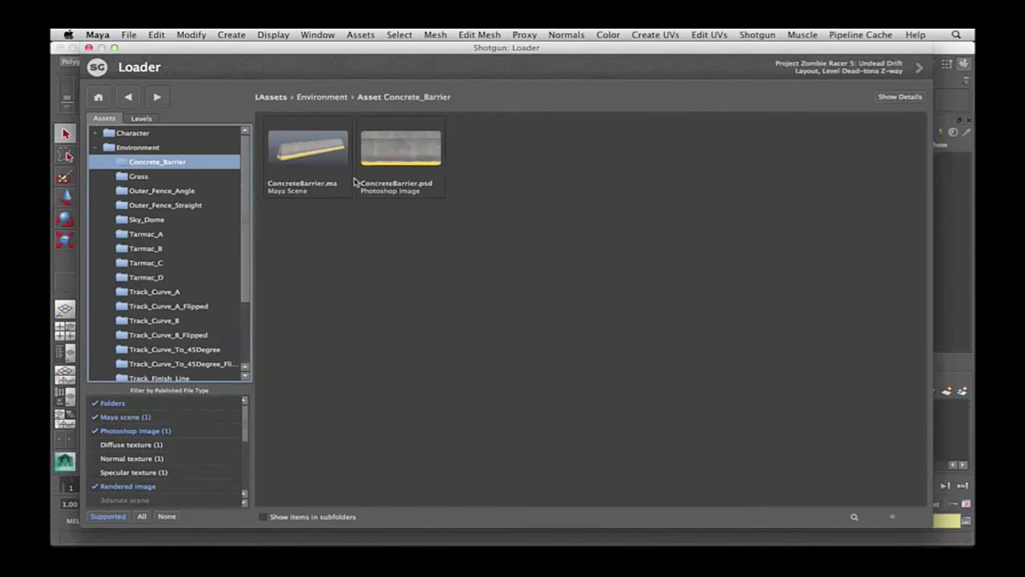
Step: Reference ConcreteBarrier.ma into the Dead-tona Z-way scene and select the barrier on the track
{"action": "left_click", "coordinate": [347, 183]}
{"action": "left_click", "coordinate": [345, 189]}
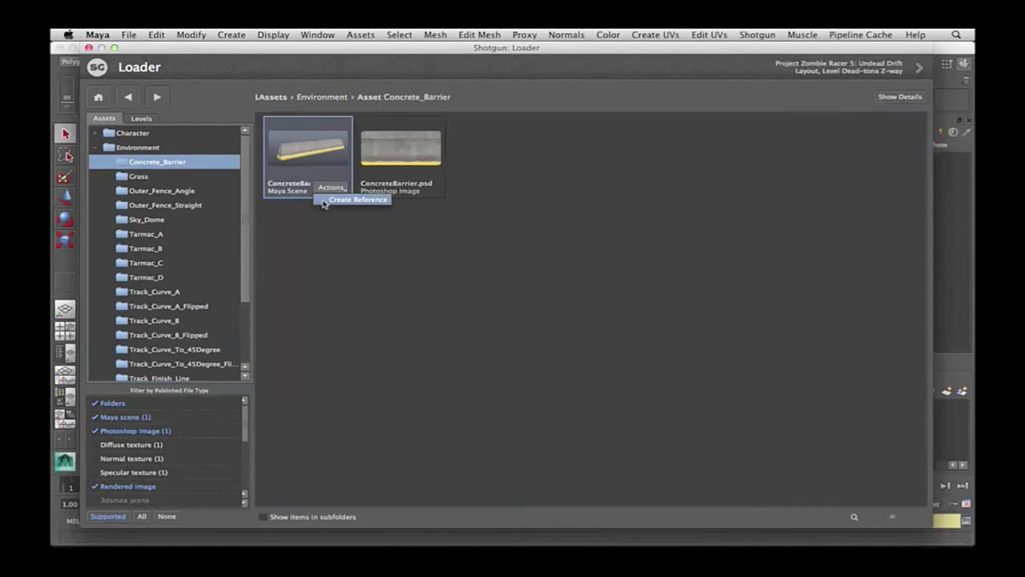
{"action": "left_click", "coordinate": [322, 200]}
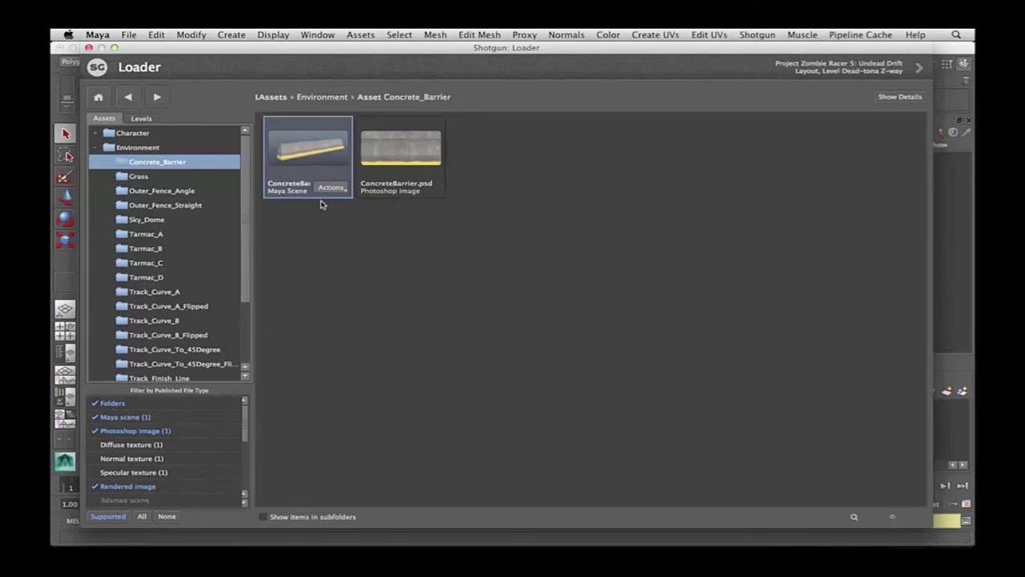
{"action": "left_click", "coordinate": [88, 47]}
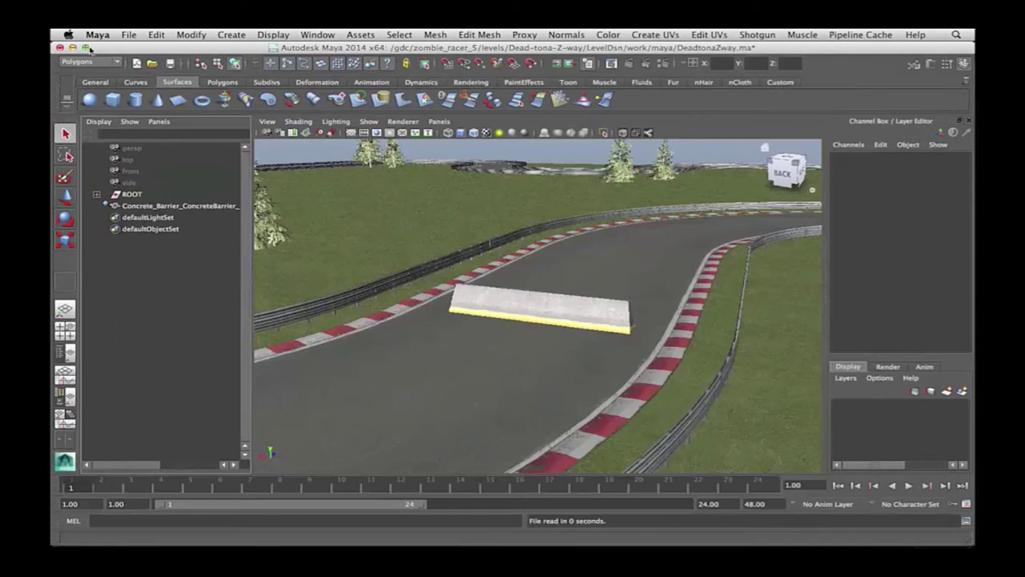
{"action": "left_click", "coordinate": [517, 304]}
Step: Publish DeadtonaZway.ma through Shotgun with a thumbnail captured from the viewport and a comment starting "Added the new concrete"
{"action": "left_click", "coordinate": [754, 36]}
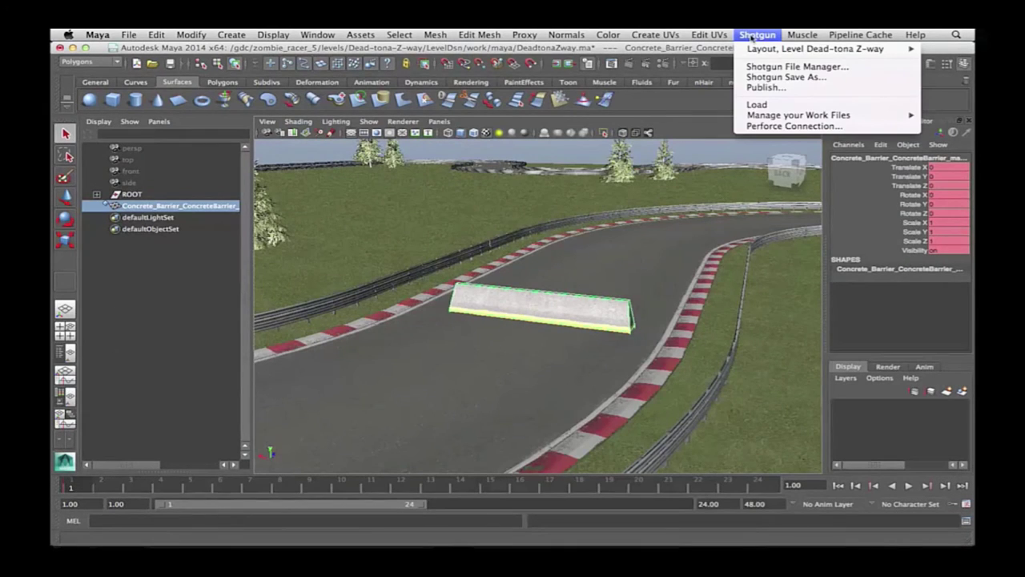
{"action": "left_click", "coordinate": [793, 90]}
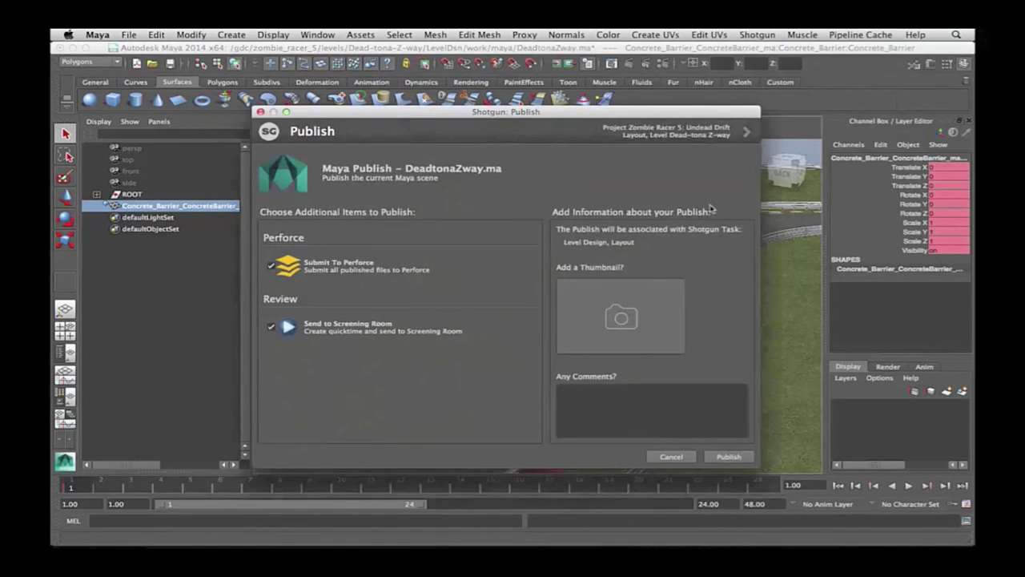
{"action": "left_click", "coordinate": [623, 321]}
{"action": "left_click_drag", "start_coordinate": [256, 140], "coordinate": [816, 471]}
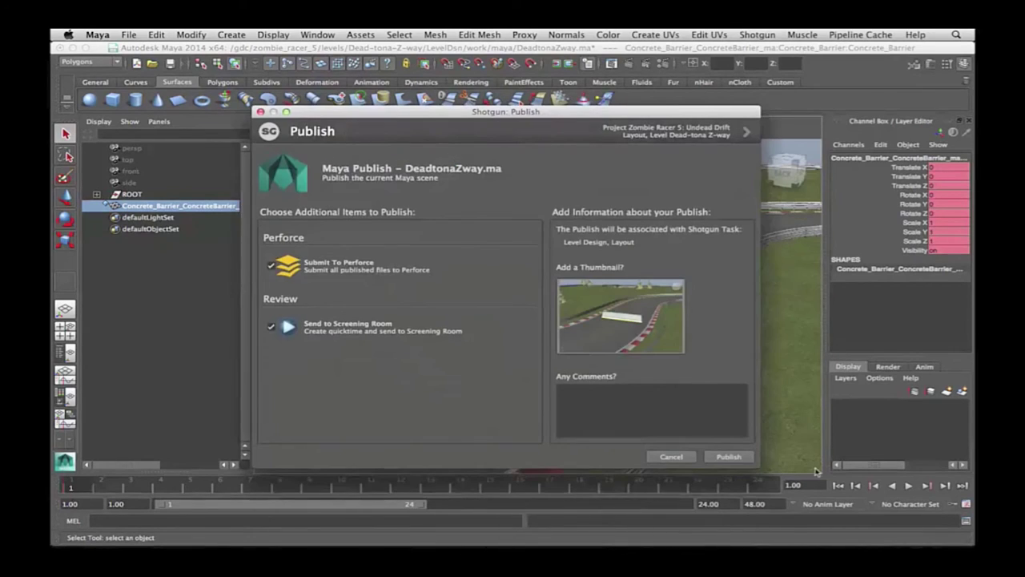
{"action": "left_click", "coordinate": [702, 410]}
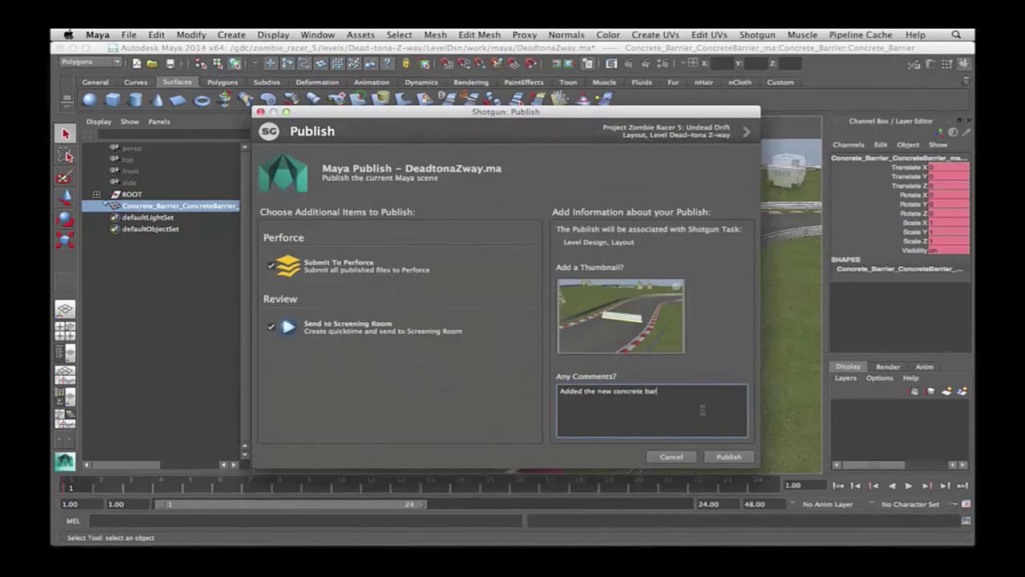
{"action": "left_click", "coordinate": [711, 458]}
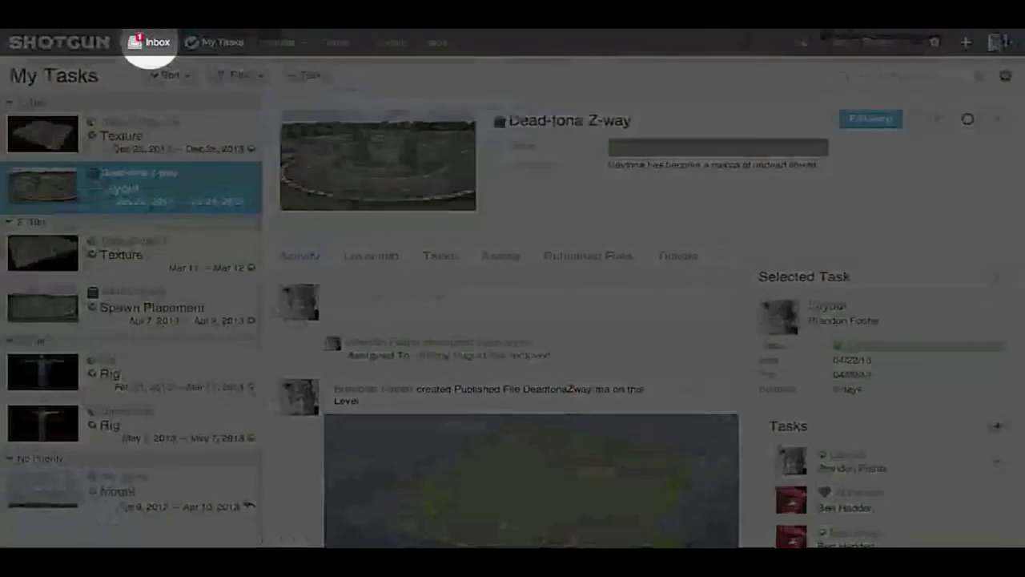
Step: Switch back to Shotgun in the browser and open the inbox
{"action": "left_click", "coordinate": [154, 54]}
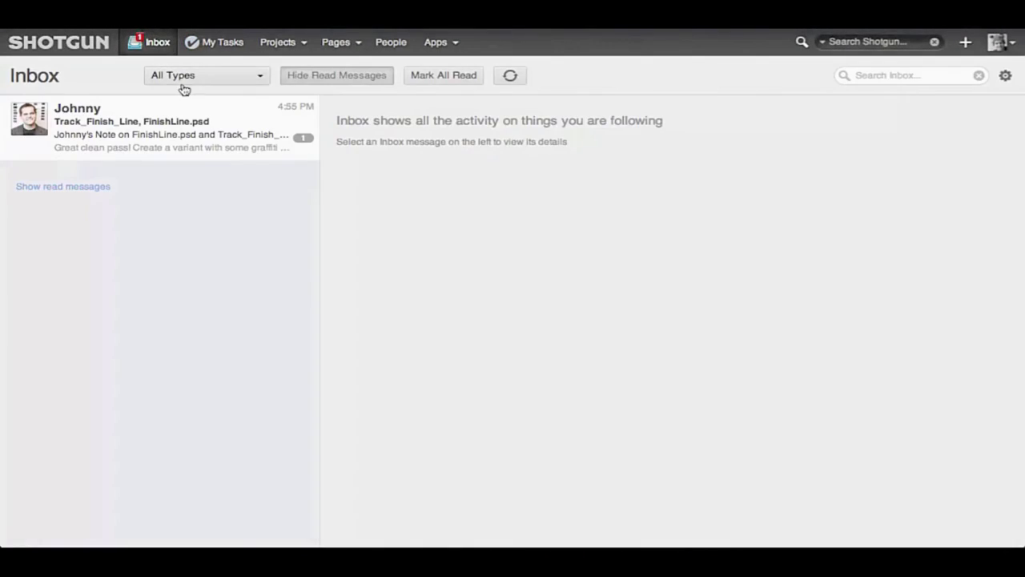
Step: Open the unread inbox note on Track_Finish_Line and launch Photoshop from that asset's Texture task
{"action": "left_click", "coordinate": [219, 109]}
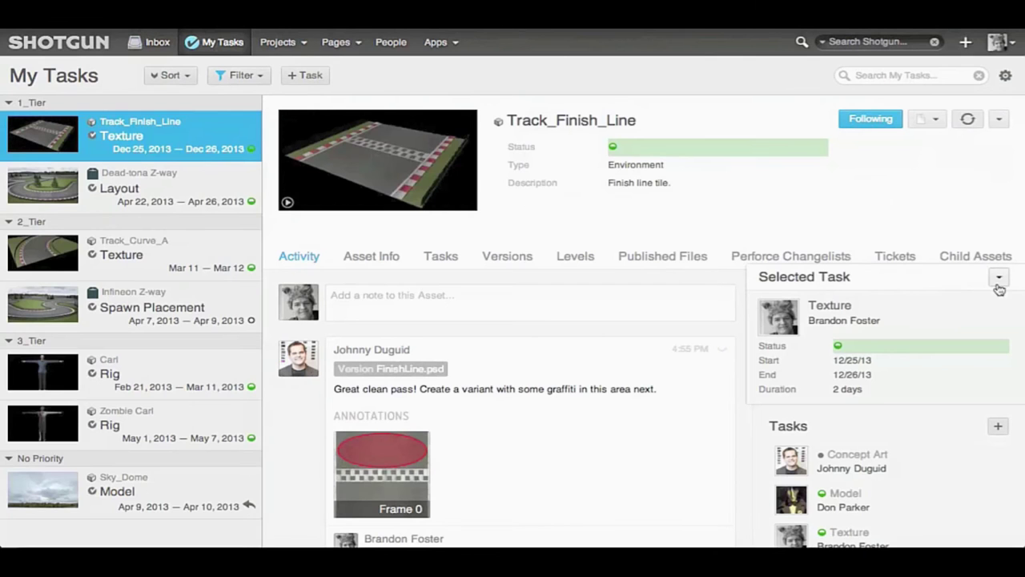
{"action": "left_click", "coordinate": [999, 279]}
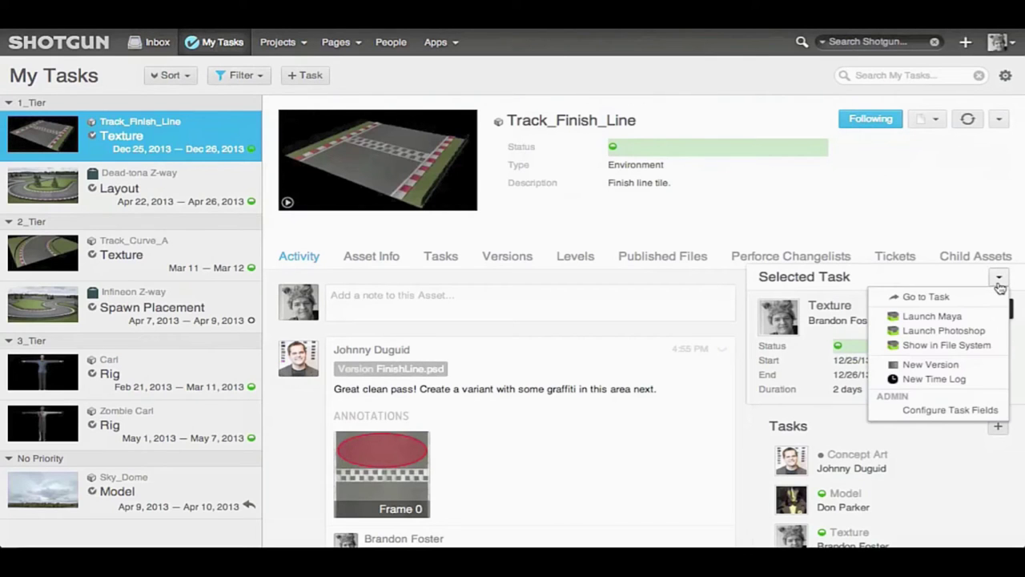
{"action": "left_click", "coordinate": [998, 331]}
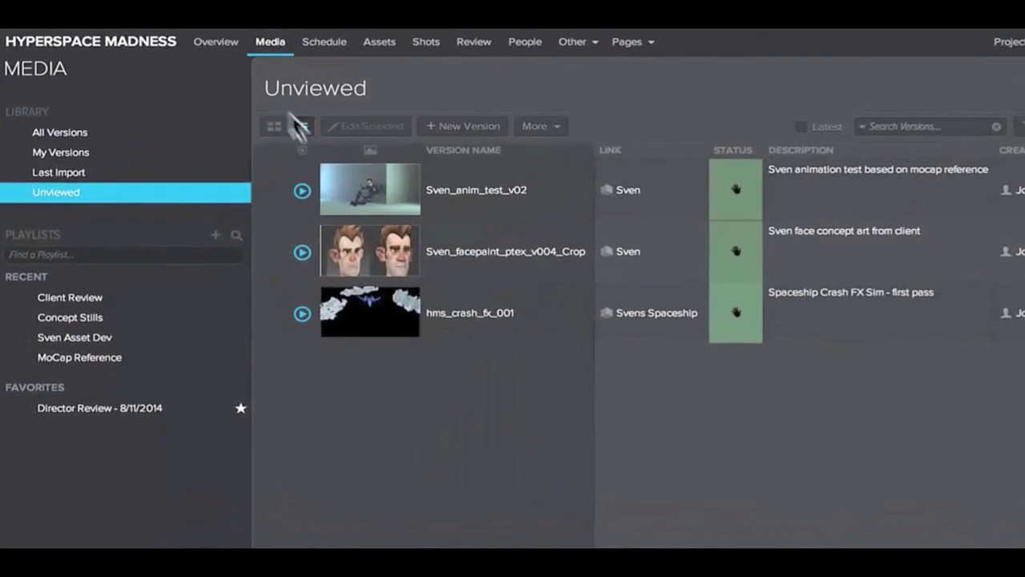
Step: Play Sven_anim_test_v02, pause at frame 108, mark the blaster's spread with red lines, and submit the note "Increase the ray blaster spread."
{"action": "left_click", "coordinate": [337, 164]}
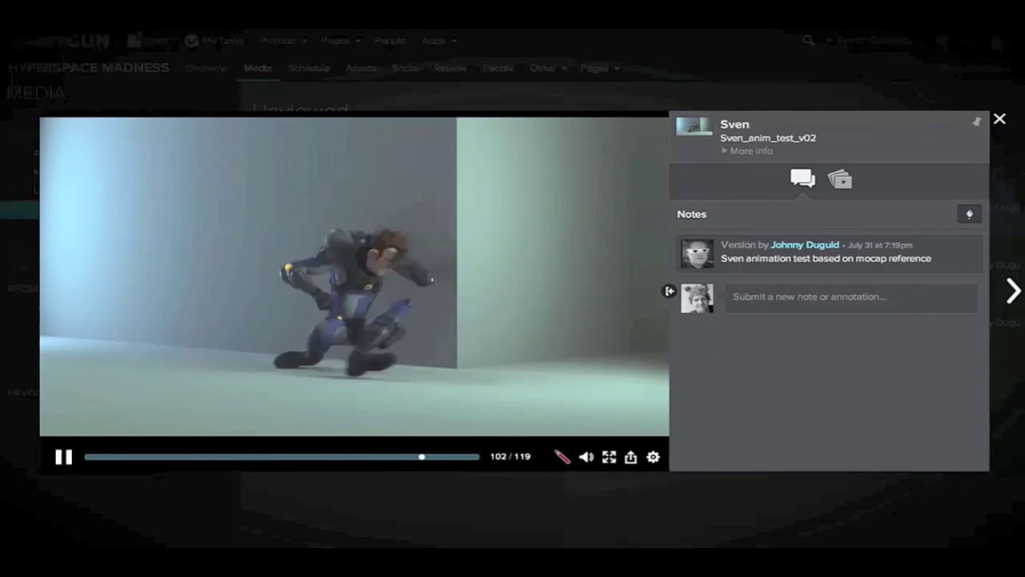
{"action": "key", "text": "space"}
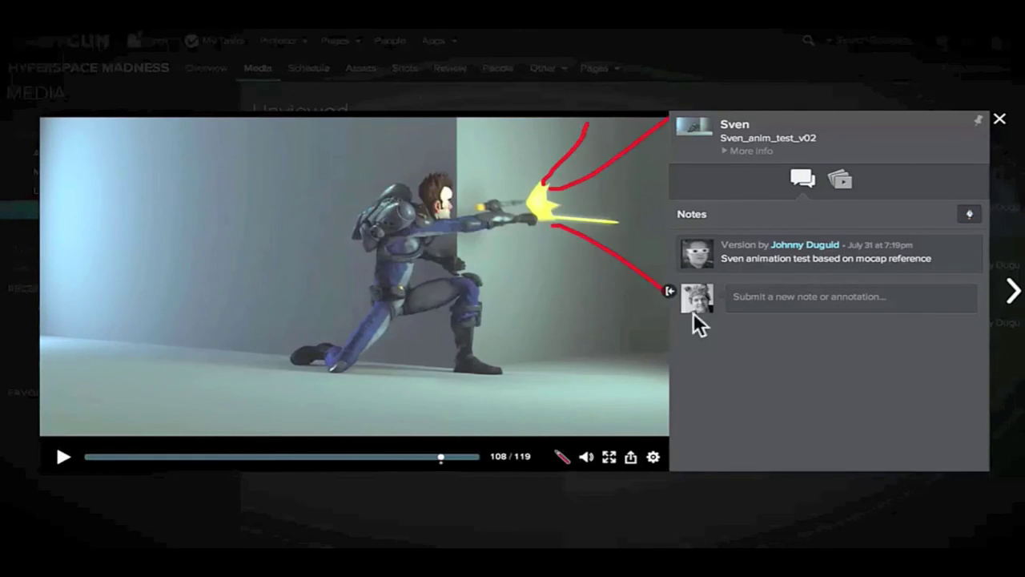
{"action": "type", "text": "Increase the ray blaster spread."}
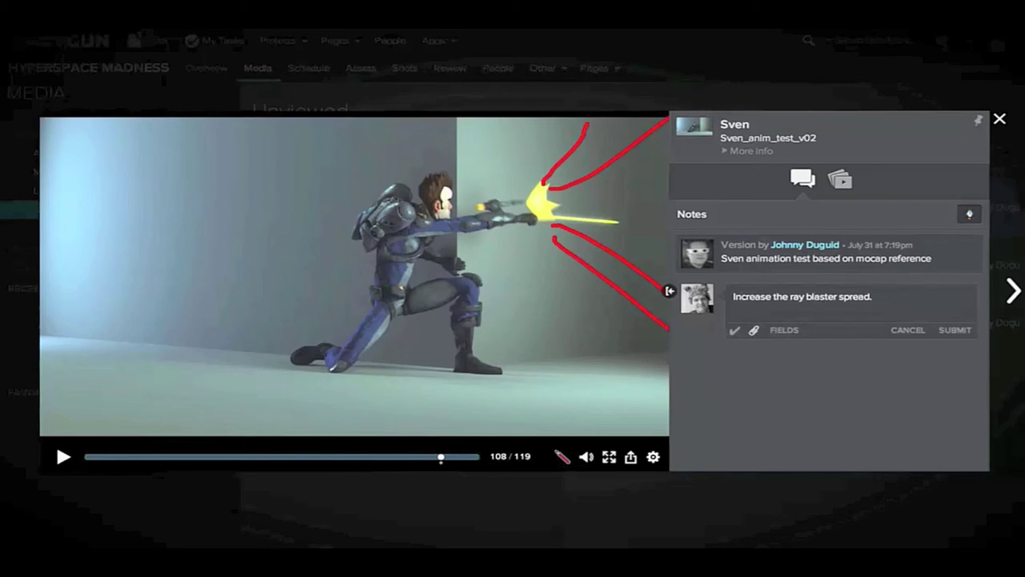
{"action": "key", "text": "Return"}
{"action": "key", "text": "Escape"}
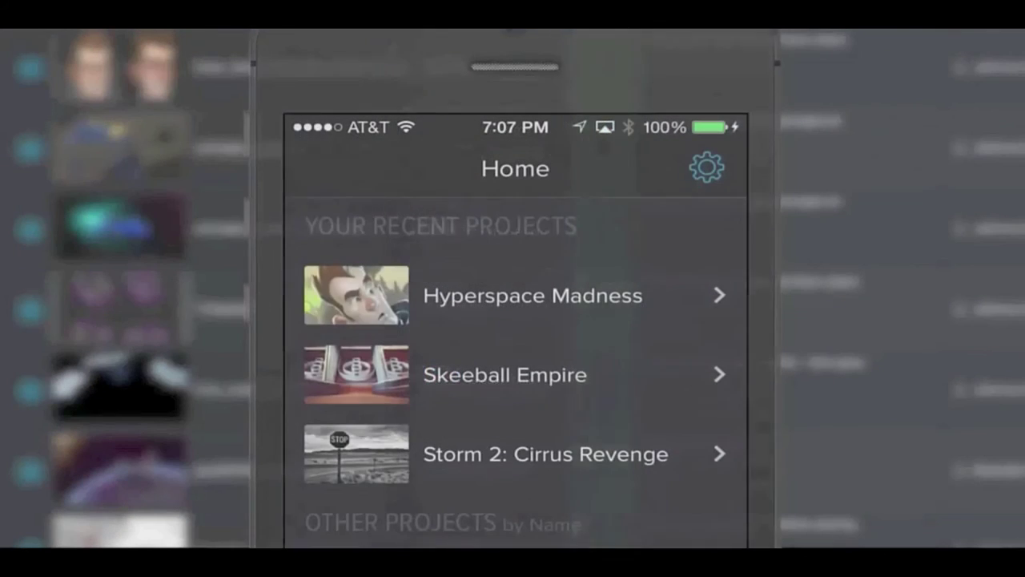
Step: Switch to the mobile review app and open the Hyperspace Madness project
{"action": "left_click", "coordinate": [532, 283]}
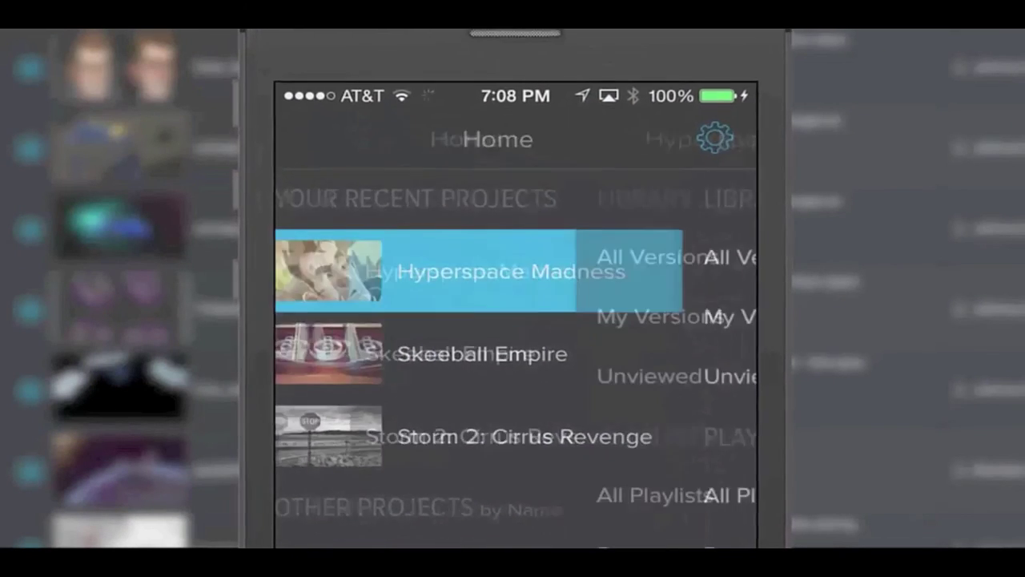